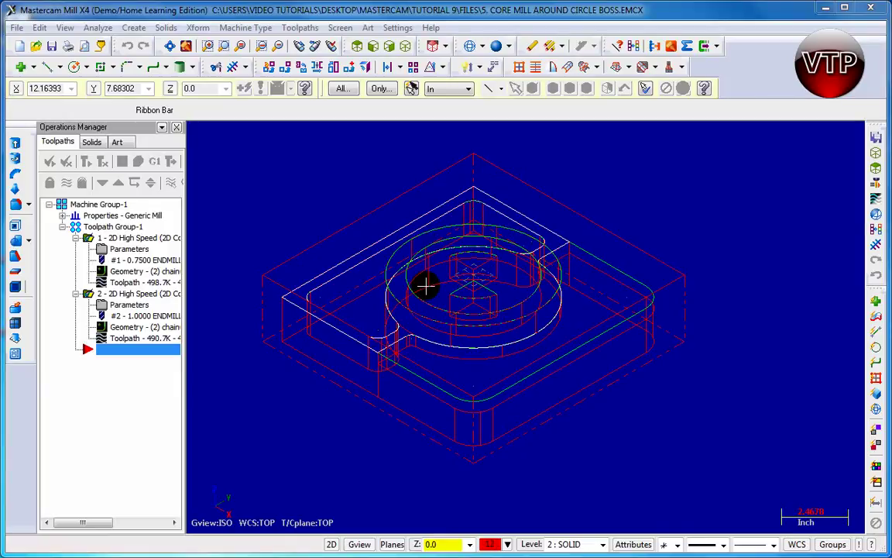
Switch the graphics view to Top so the circle boss is seen from directly above
left_click(357, 47)
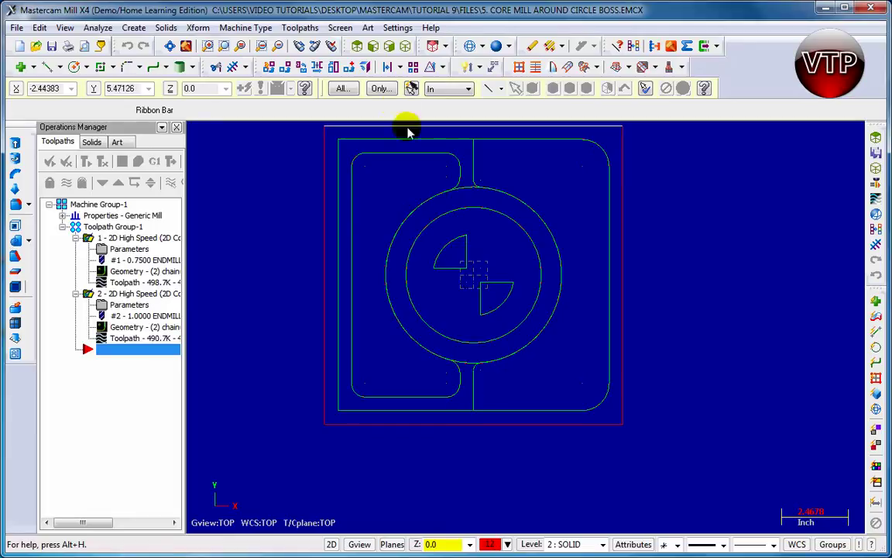
Start a 2D High Speed toolpath chained in C-plane on the outer and inner boss circles
left_click(310, 28)
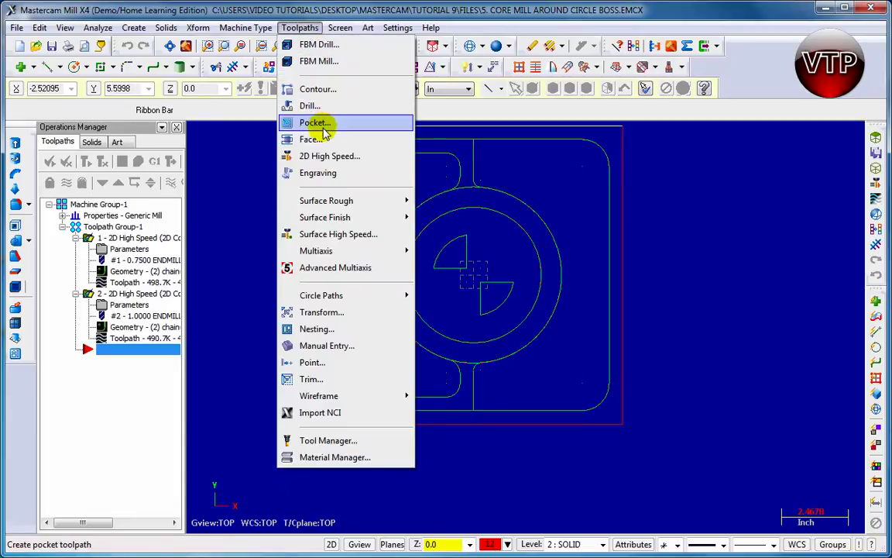
left_click(317, 156)
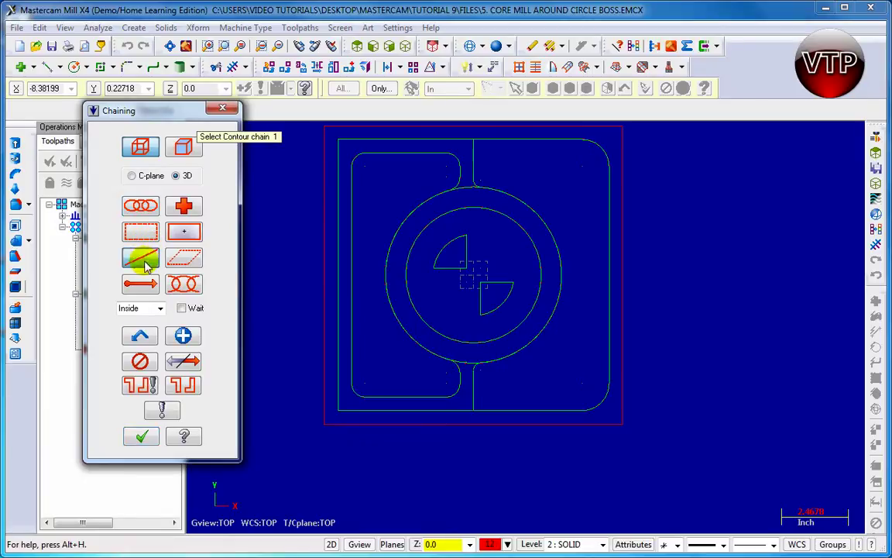
left_click(131, 176)
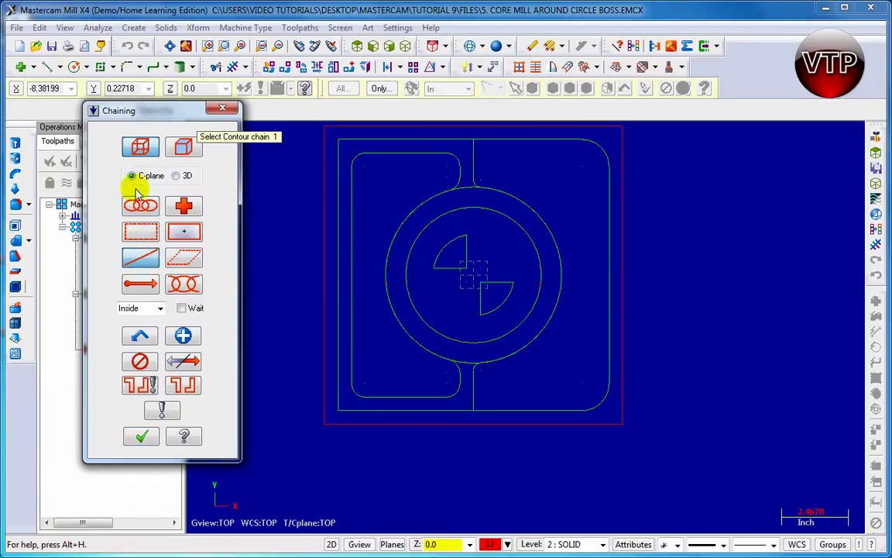
left_click(418, 333)
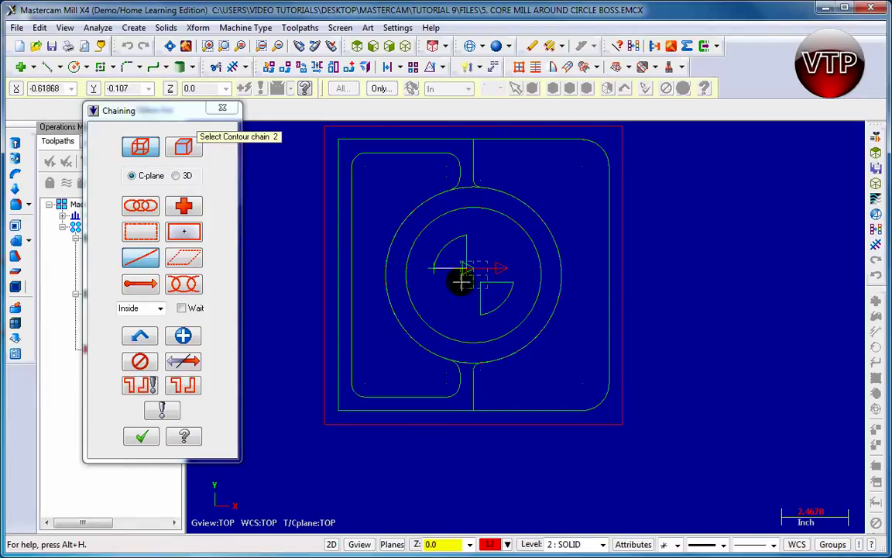
left_click(408, 285)
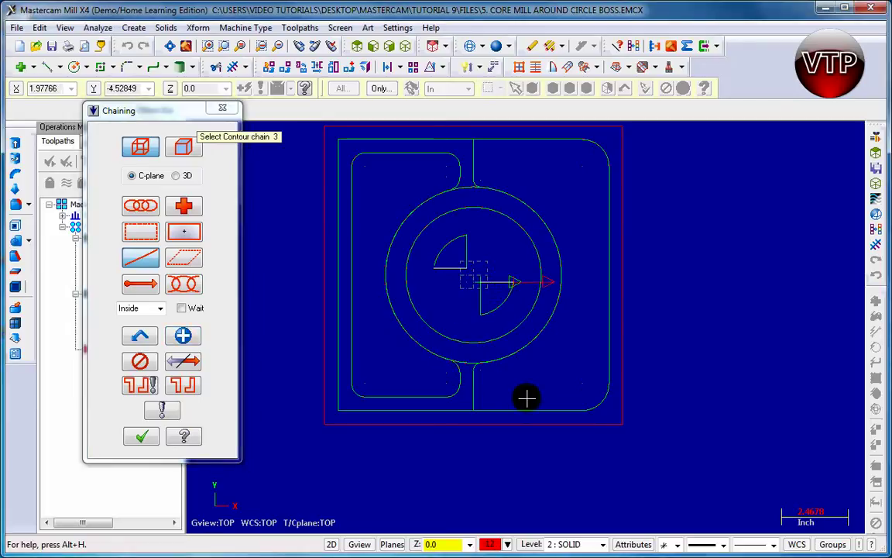
left_click(151, 436)
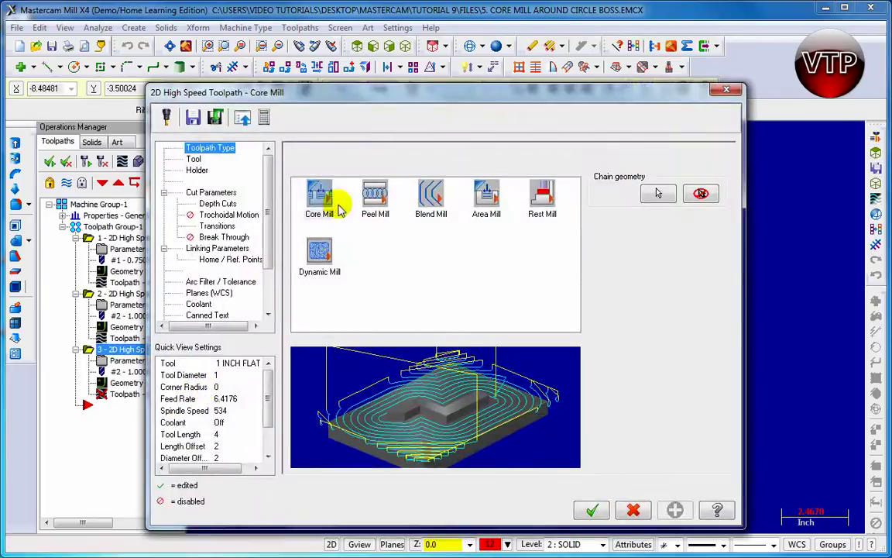
Make the toolpath a Peel Mill using the 1/4 FLAT ENDMILL from the tool library
left_click(378, 198)
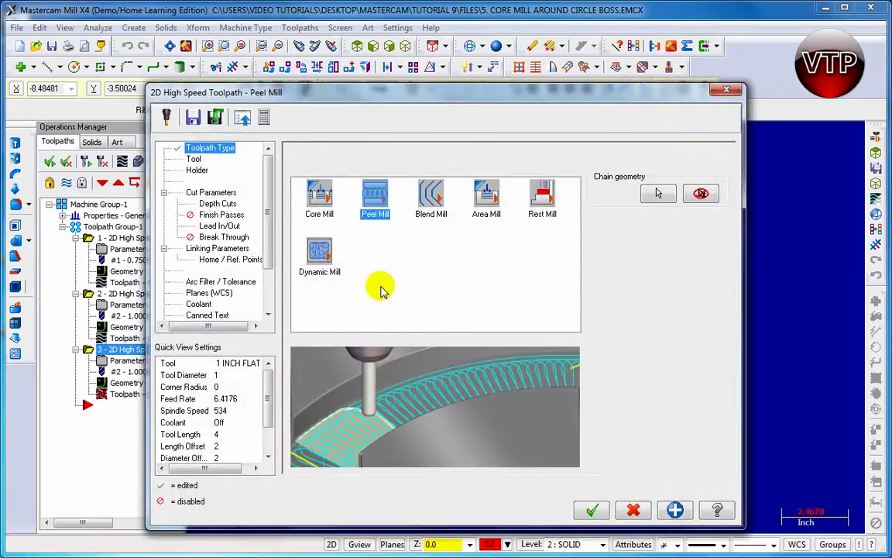
left_click(194, 158)
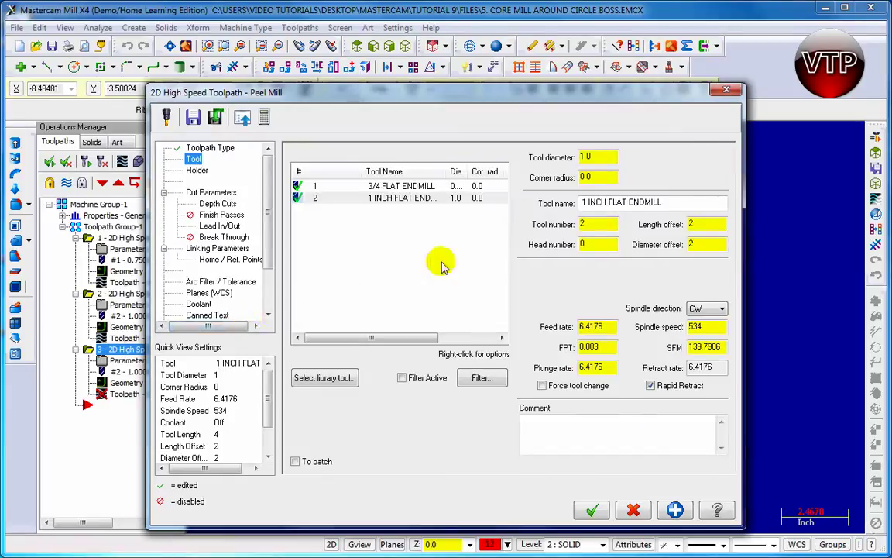
left_click(318, 378)
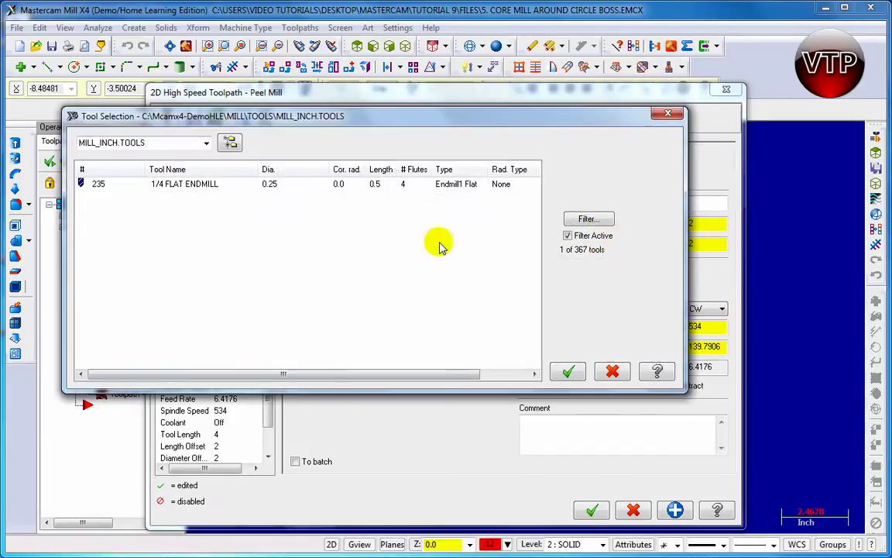
double_click(185, 184)
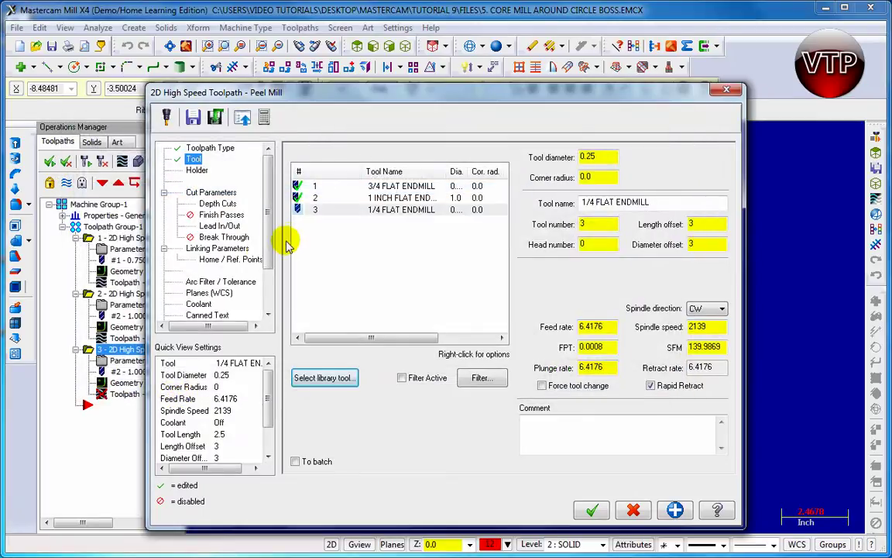
left_click(209, 194)
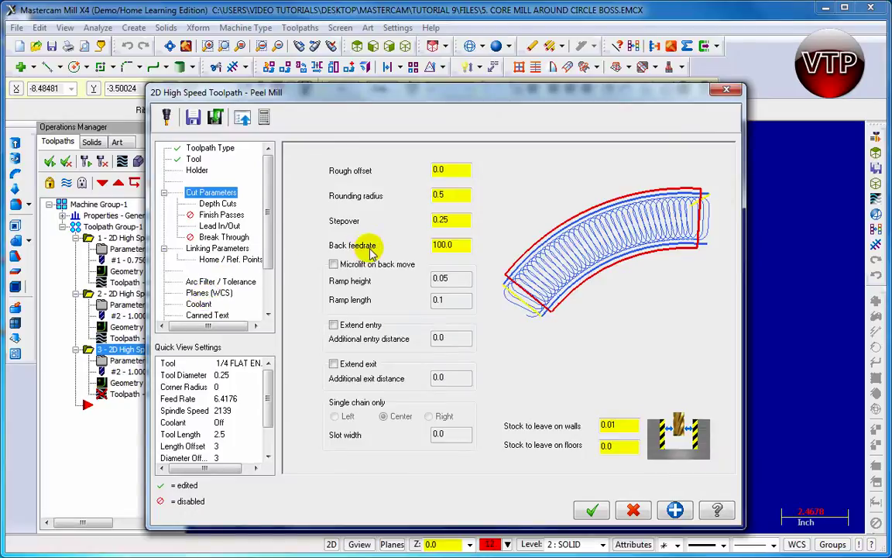
Set rough offset 0.03, rounding radius 0.2, stepover 0.1, and keep back feedrate 100.0
left_click(442, 170)
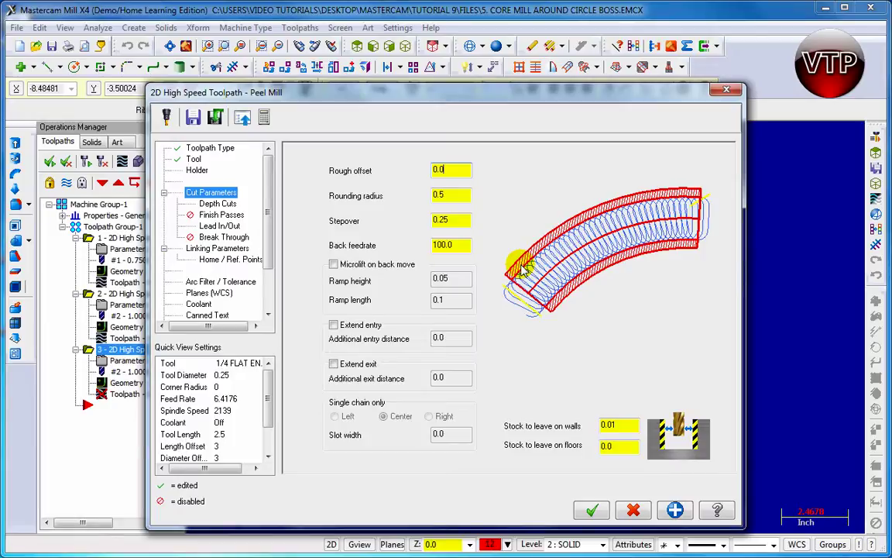
type("3")
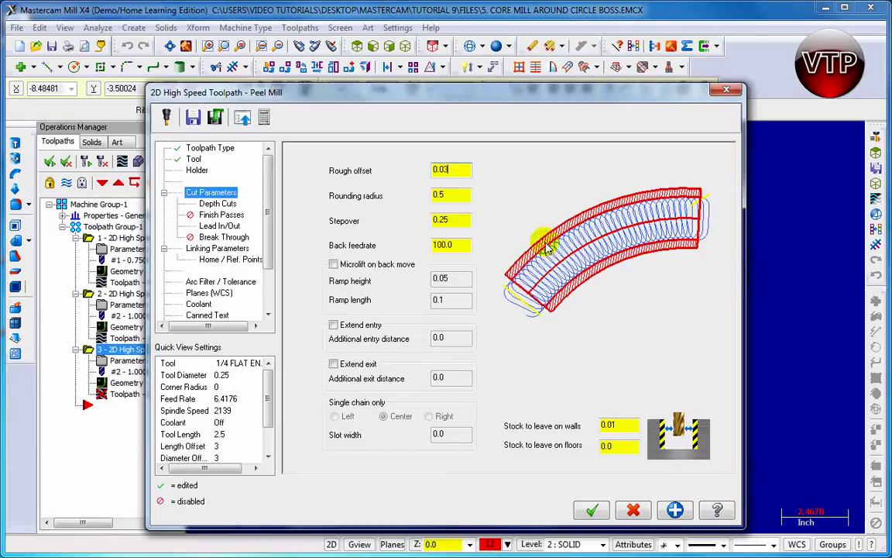
left_click(441, 194)
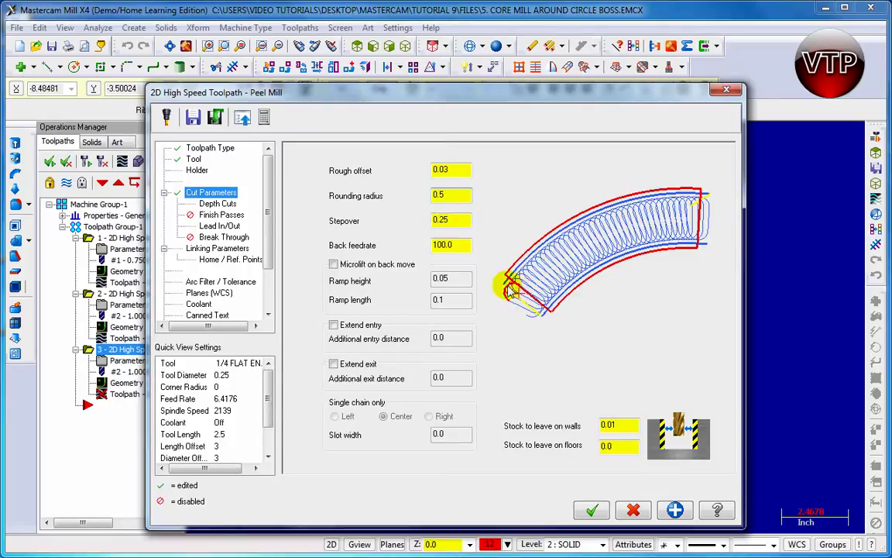
double_click(456, 194)
type(".2")
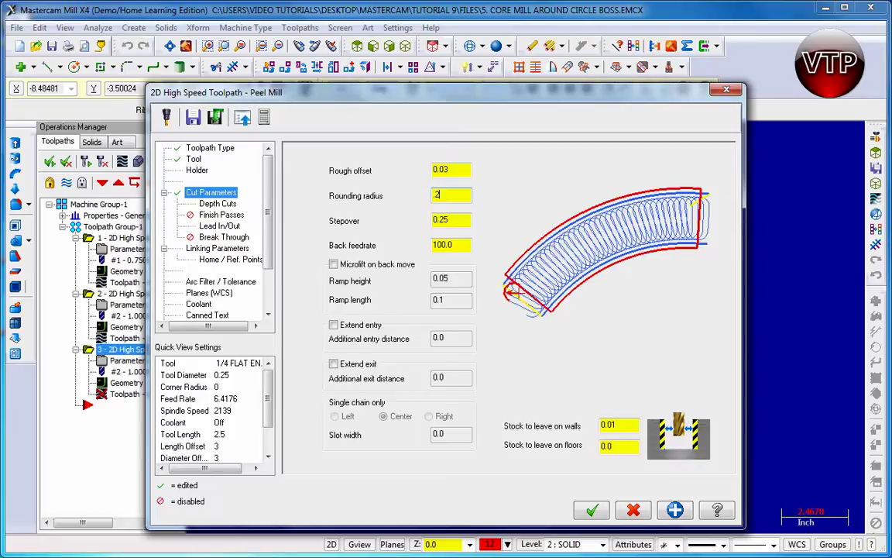
key("Tab")
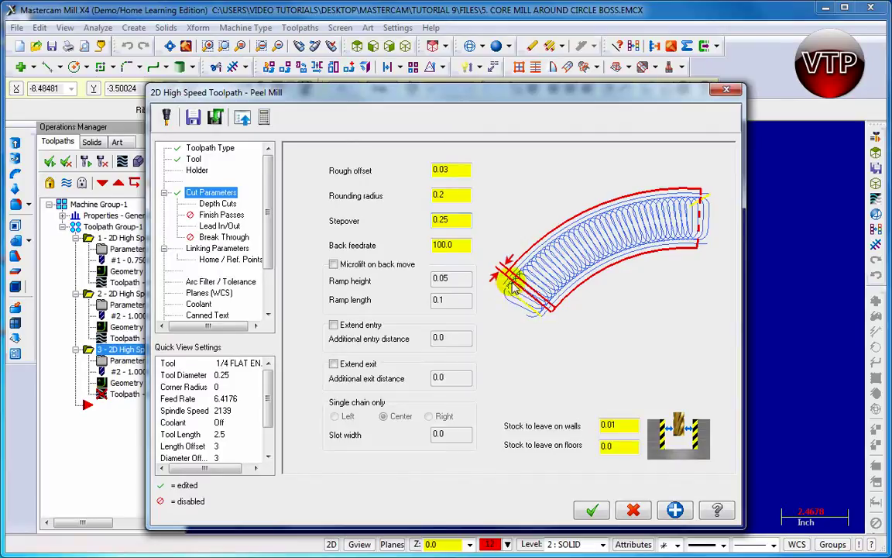
left_click_drag(440, 220, 470, 219)
type("1")
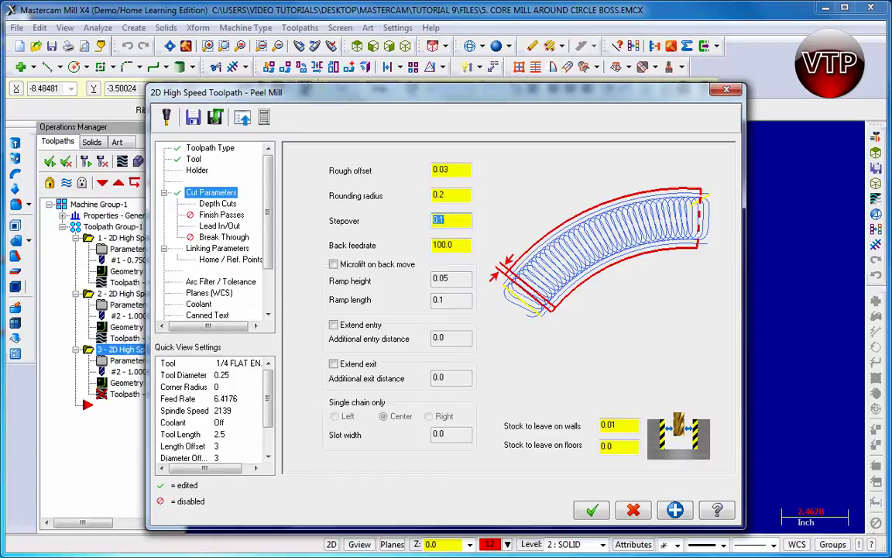
left_click(453, 244)
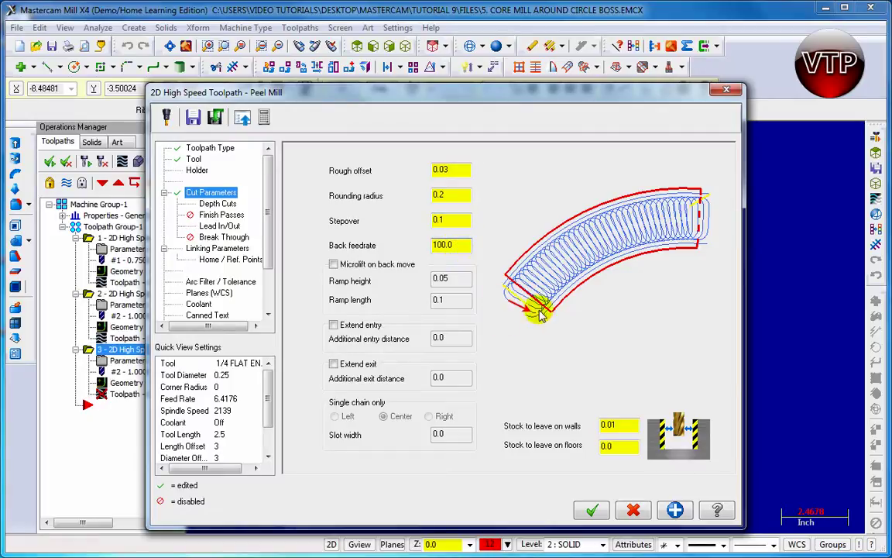
left_click(505, 286)
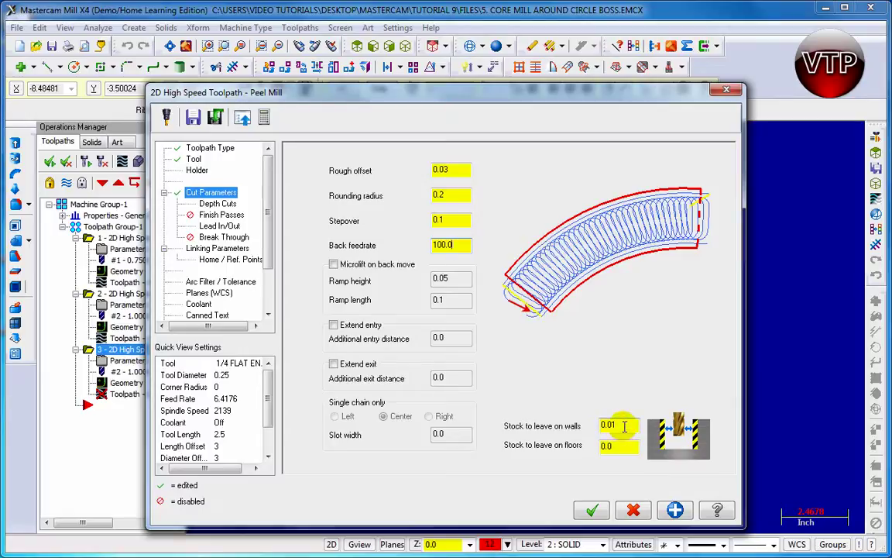
Set depth cuts to a 0.25 max rough step with one 0.05 finish cut
left_click(216, 204)
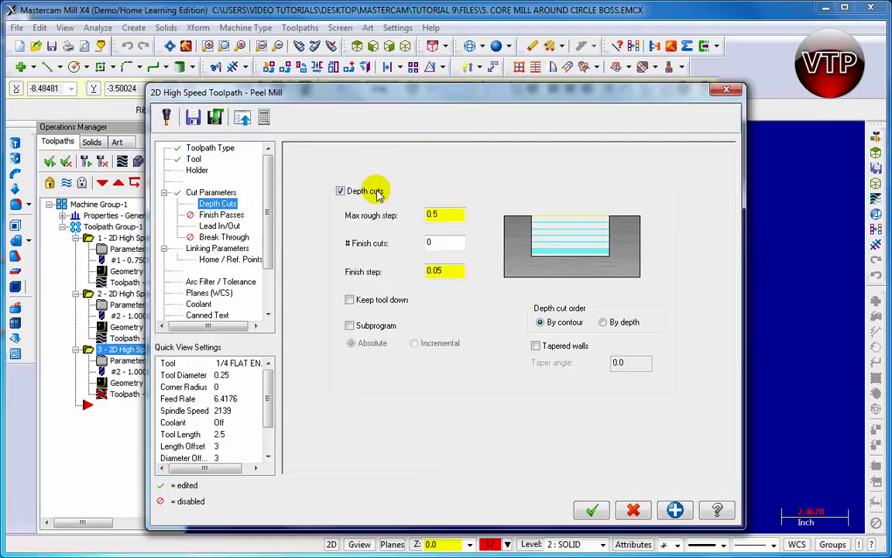
left_click(447, 214)
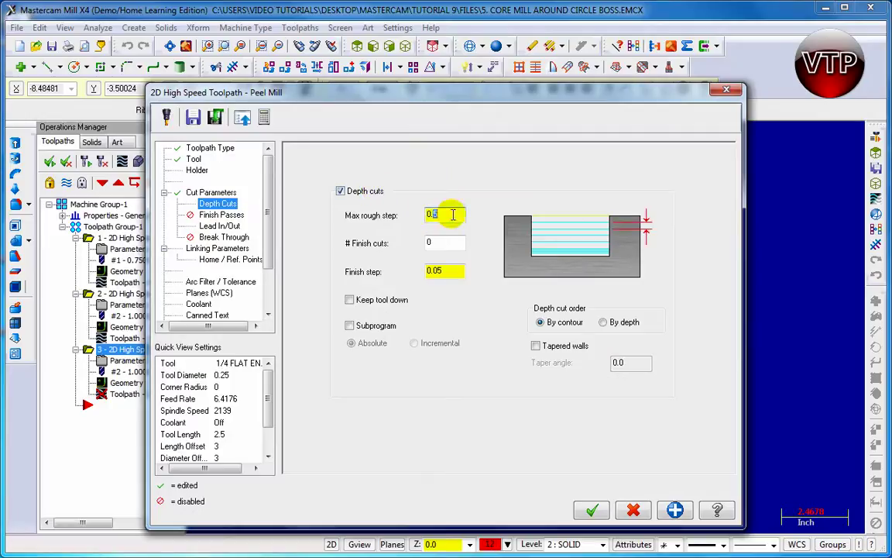
type("0.2")
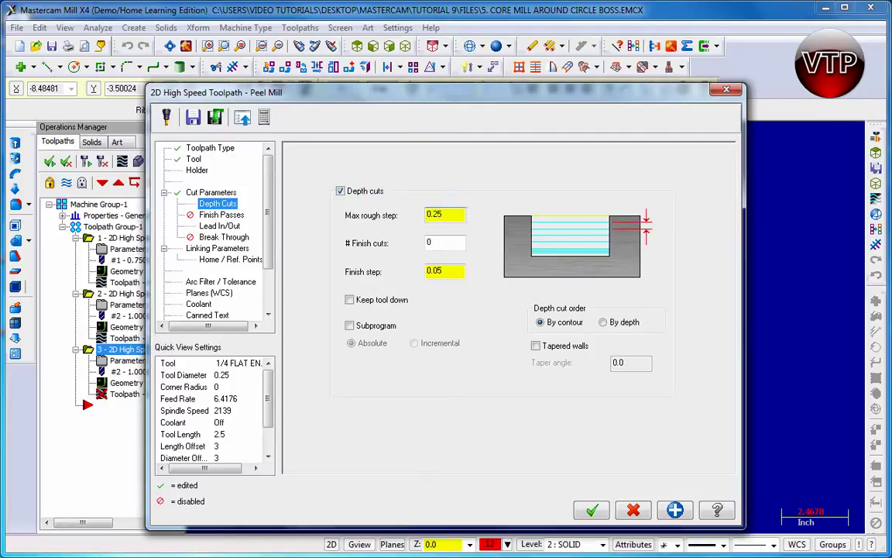
type("5")
left_click(450, 242)
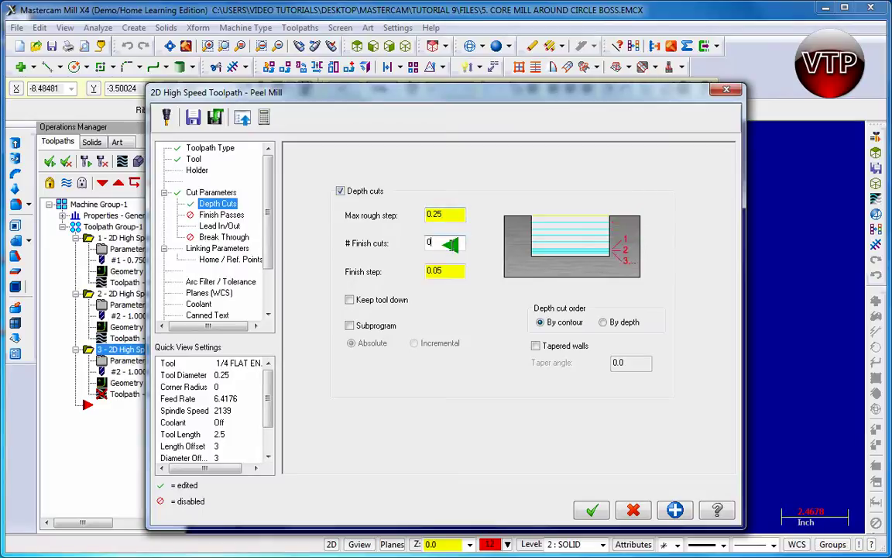
double_click(451, 243)
type("1")
left_click(430, 268)
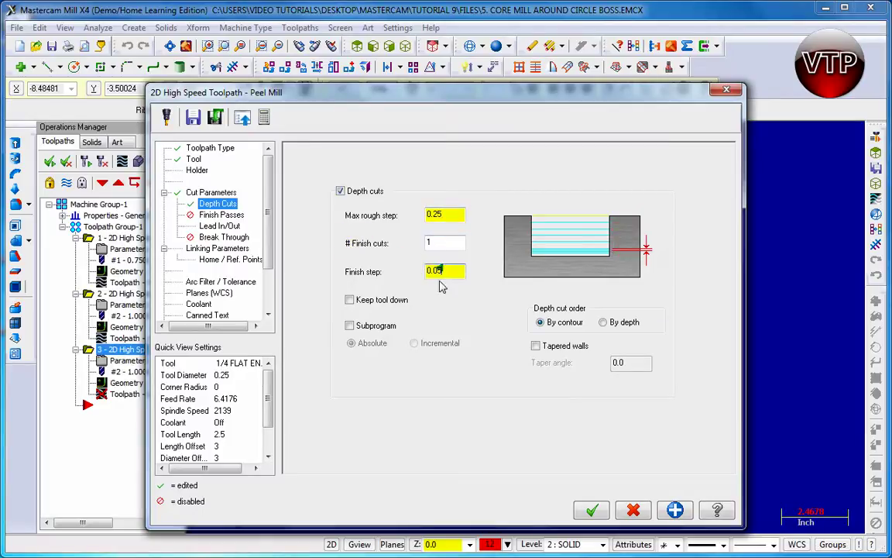
Enable a finish pass machined only at the final depth
left_click(227, 214)
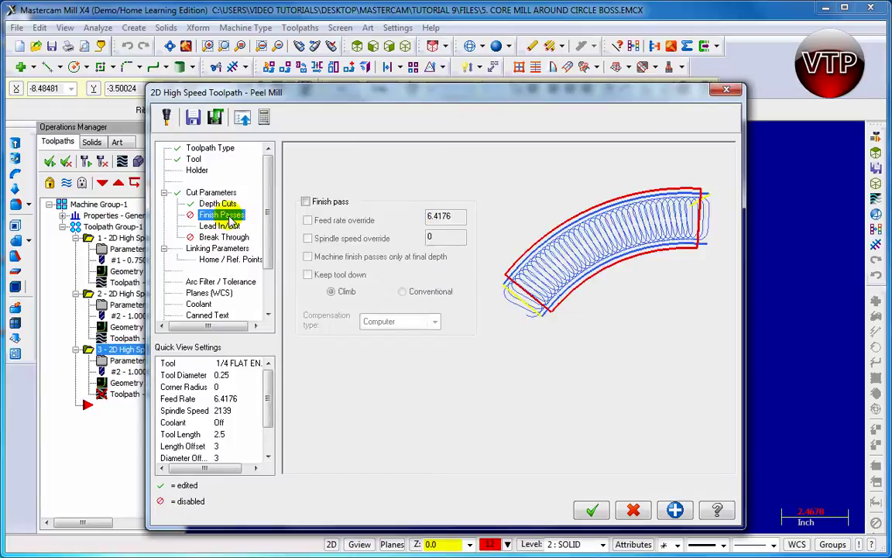
left_click(306, 201)
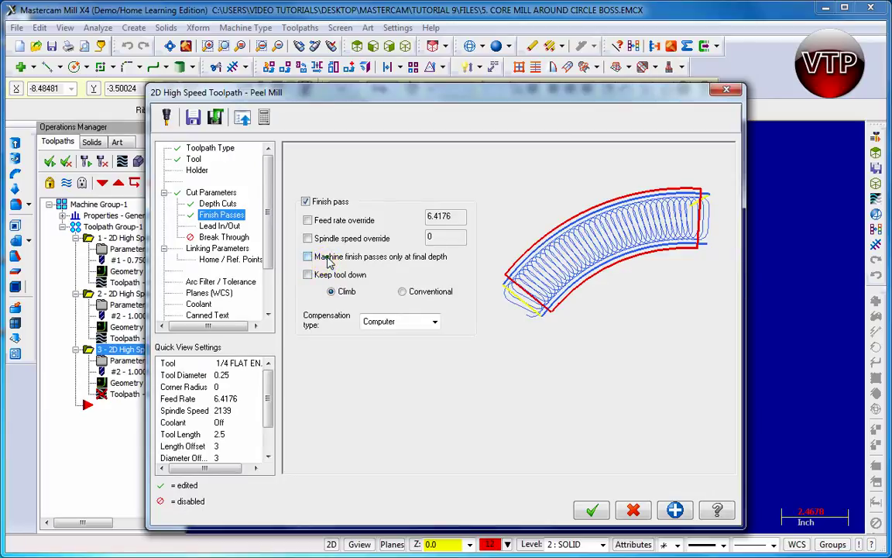
left_click(316, 256)
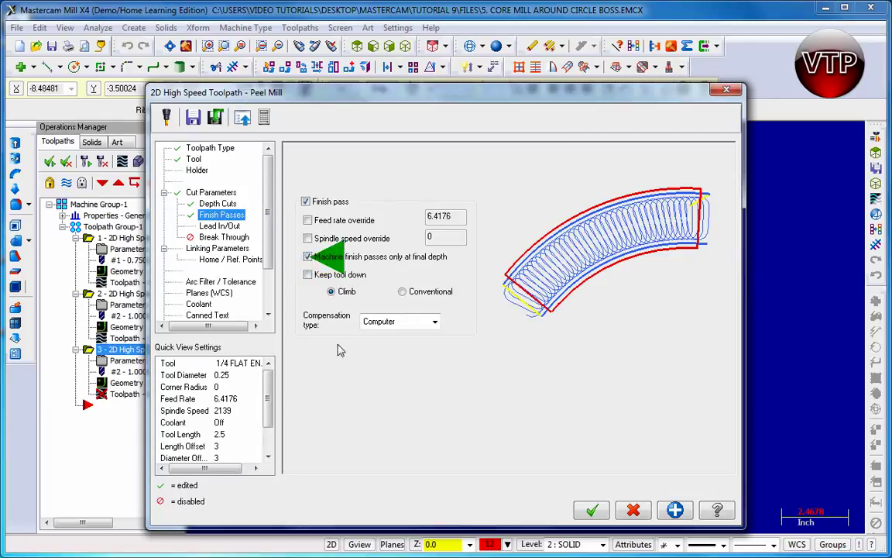
Make the Linking Parameters depth negative (-1.0) and accept to regenerate the Peel Mill
left_click(225, 249)
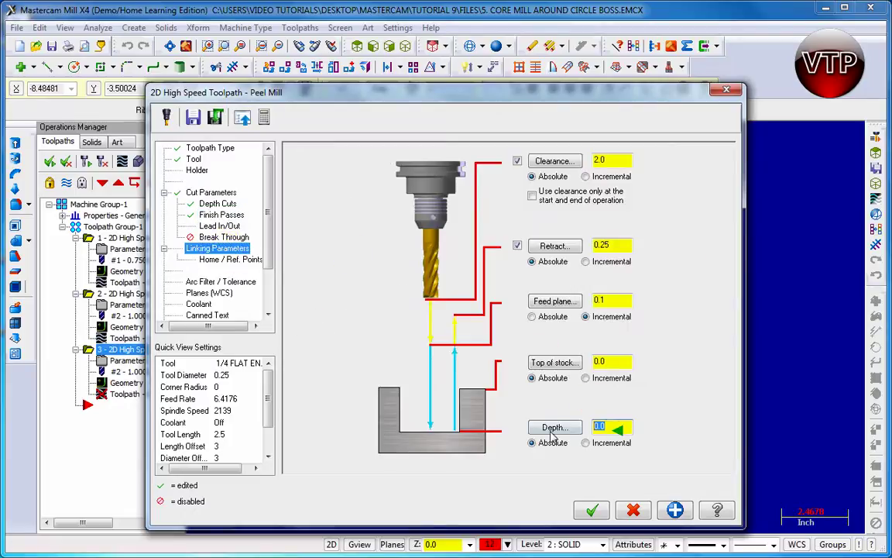
type("-1")
left_click(588, 511)
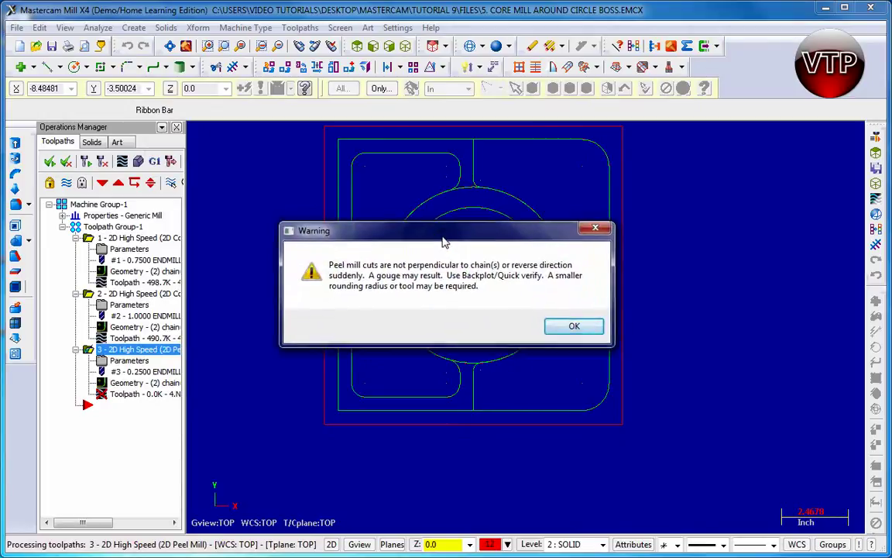
Move the gouge warning off the circles, read it, and dismiss it with OK
left_click_drag(444, 242, 451, 354)
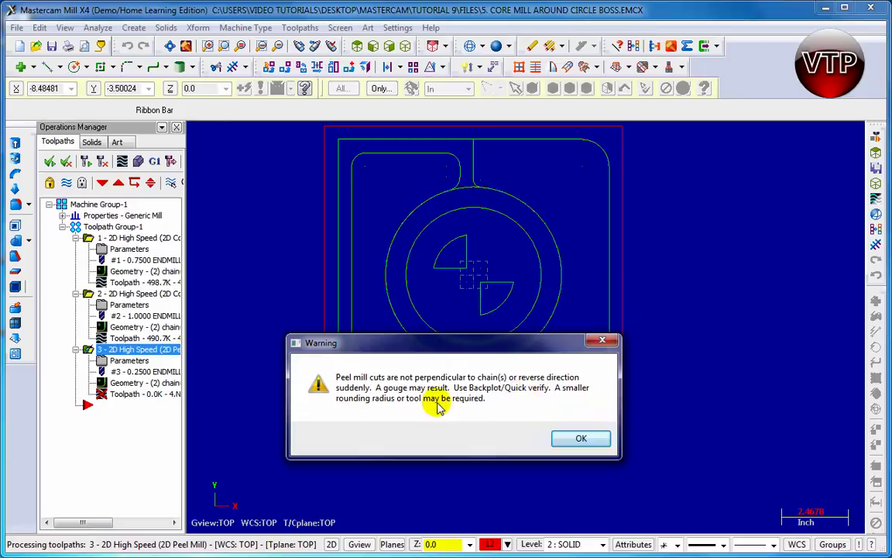
left_click(561, 440)
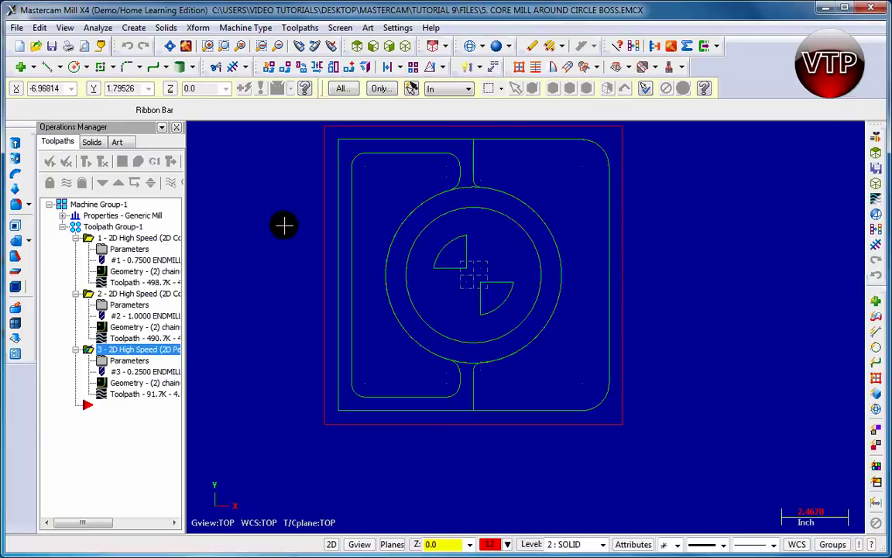
Collapse operations 1 and 2, then backplot the Peel Mill toolpath to its end in Top view
left_click(76, 238)
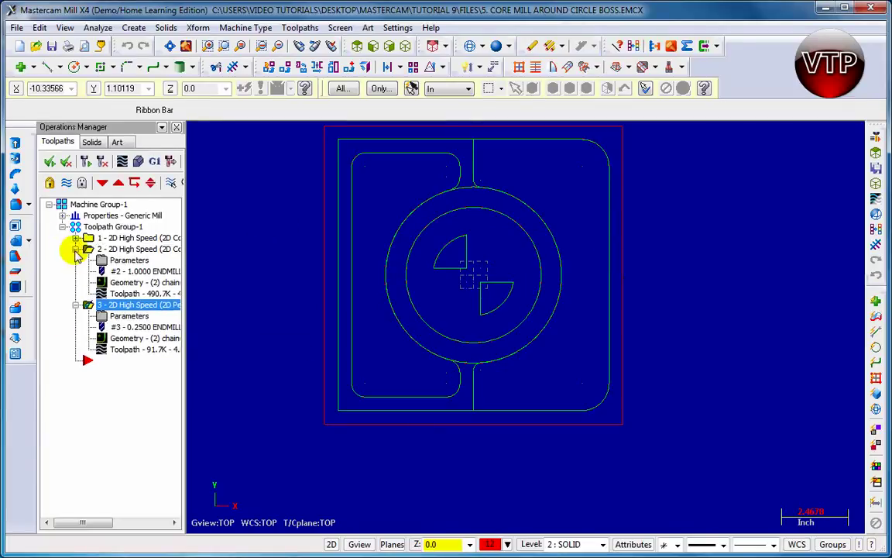
left_click(76, 250)
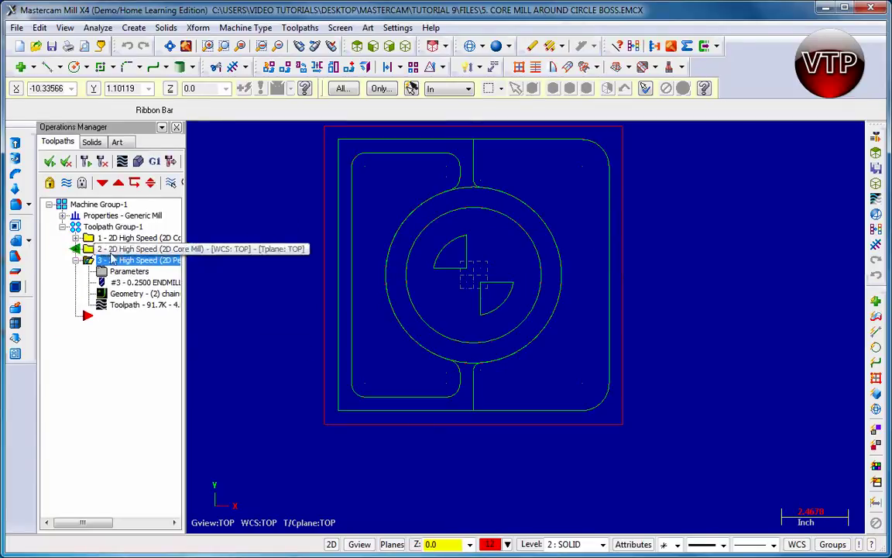
left_click(404, 48)
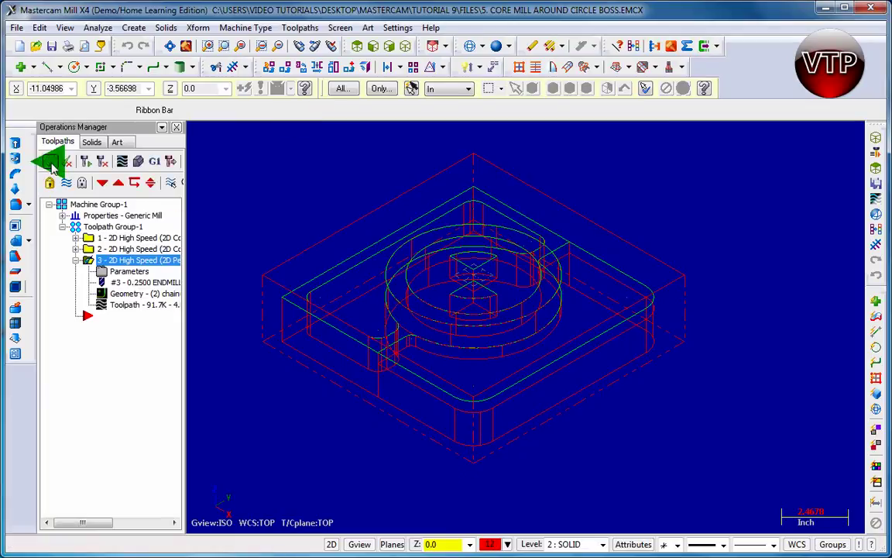
left_click(123, 162)
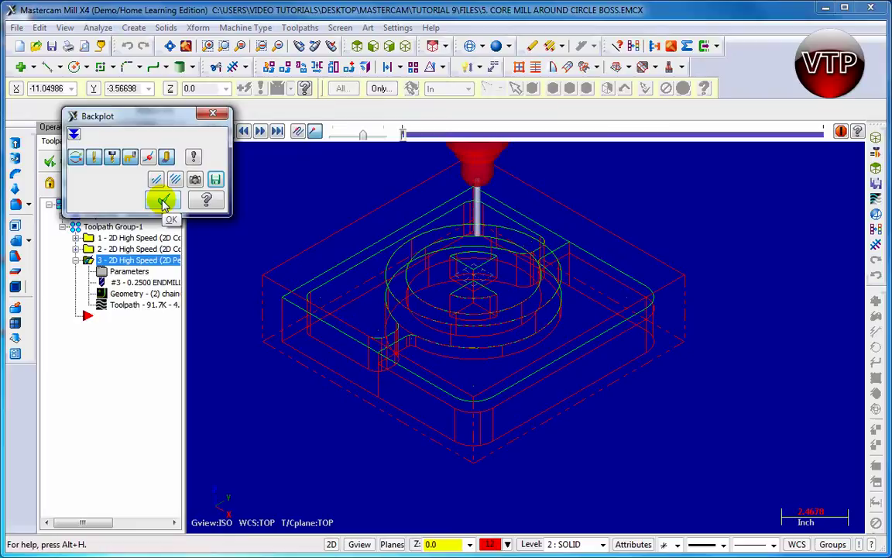
left_click(357, 45)
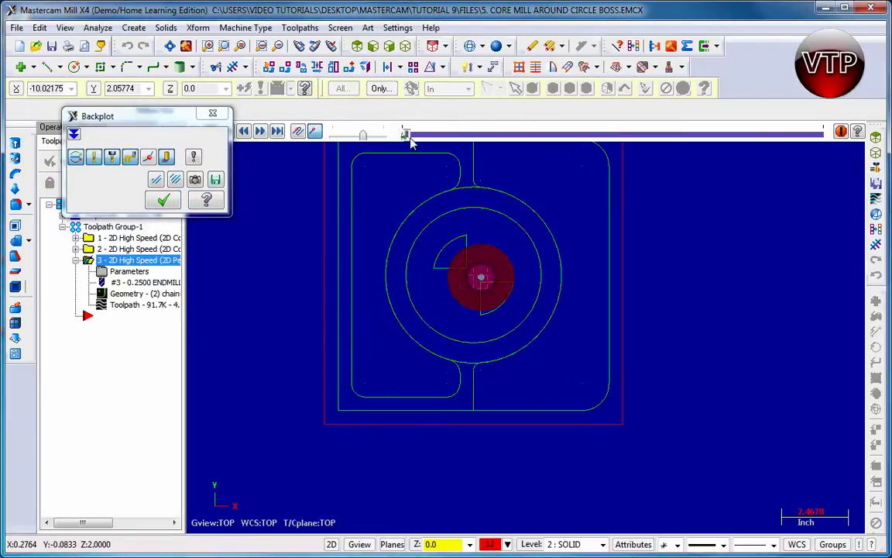
left_click_drag(409, 135, 820, 153)
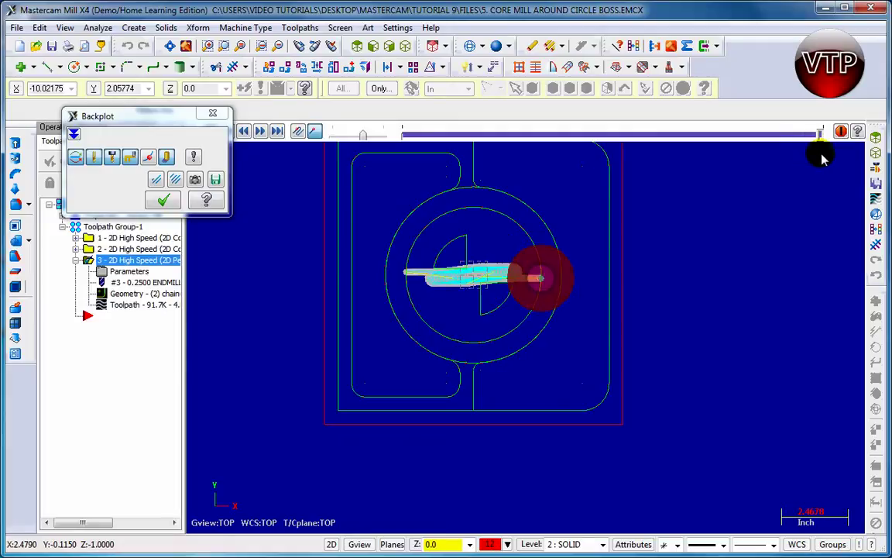
left_click(164, 200)
left_click(123, 160)
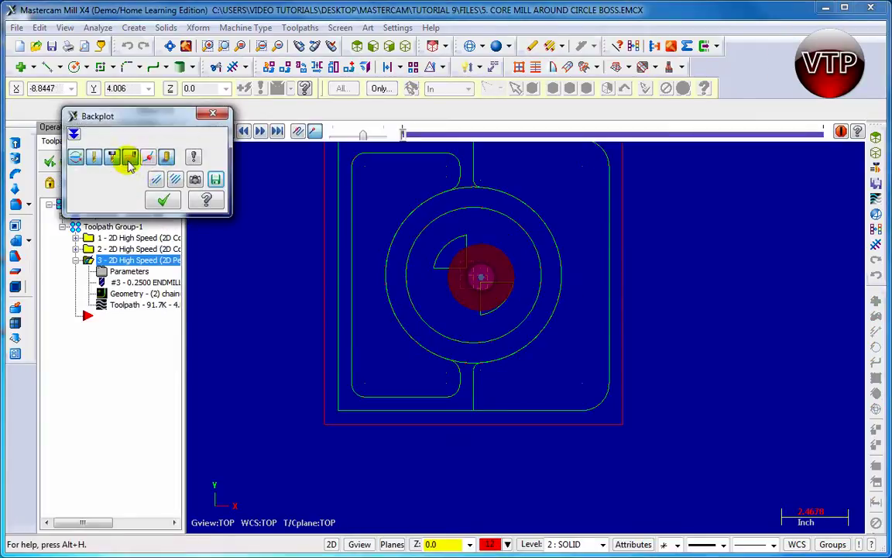
left_click(163, 199)
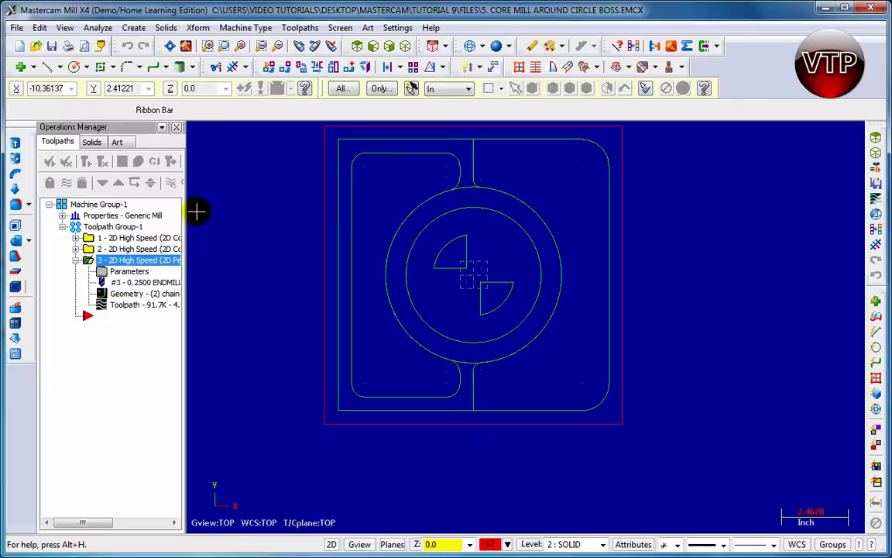
Run a solid verify of the Peel Mill in isometric view, rotating to inspect the cut slot
left_click(404, 46)
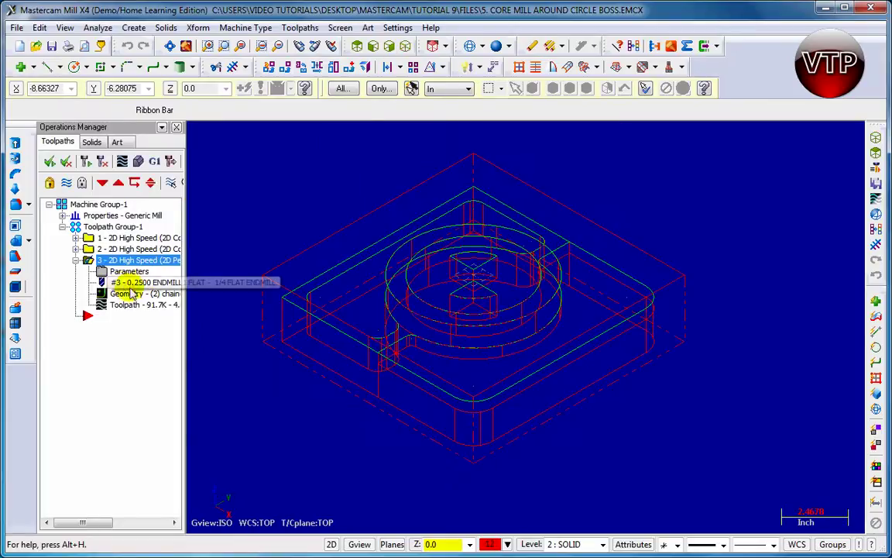
left_click(138, 160)
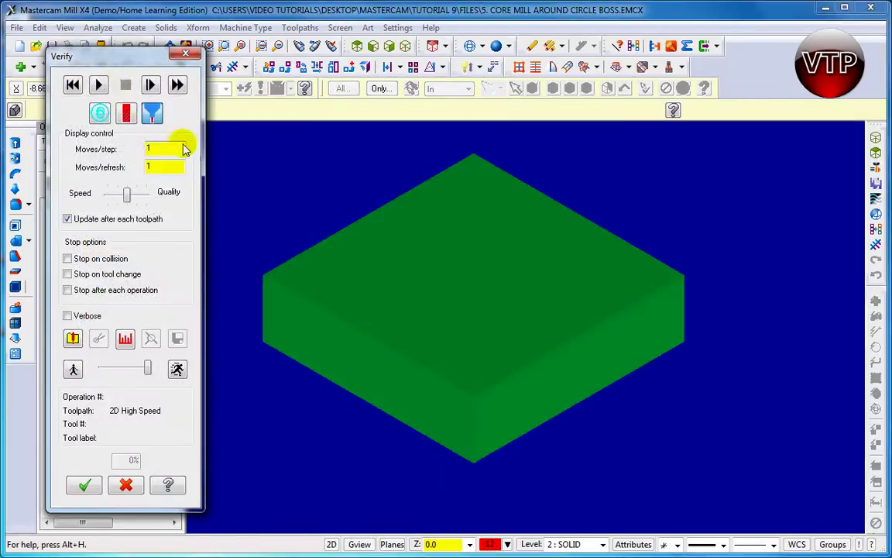
left_click(103, 85)
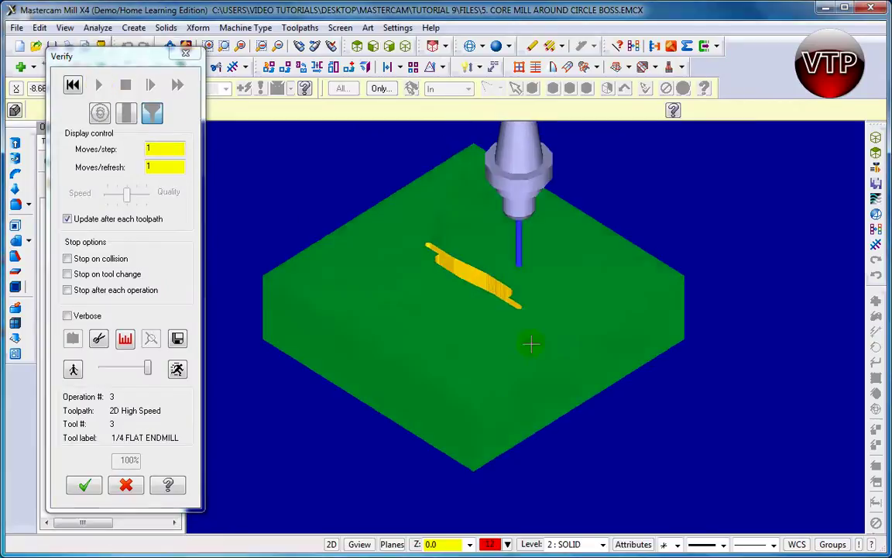
mouse_move(531, 343)
middle_mouse_down()
mouse_move(518, 364)
mouse_move(527, 346)
middle_mouse_up()
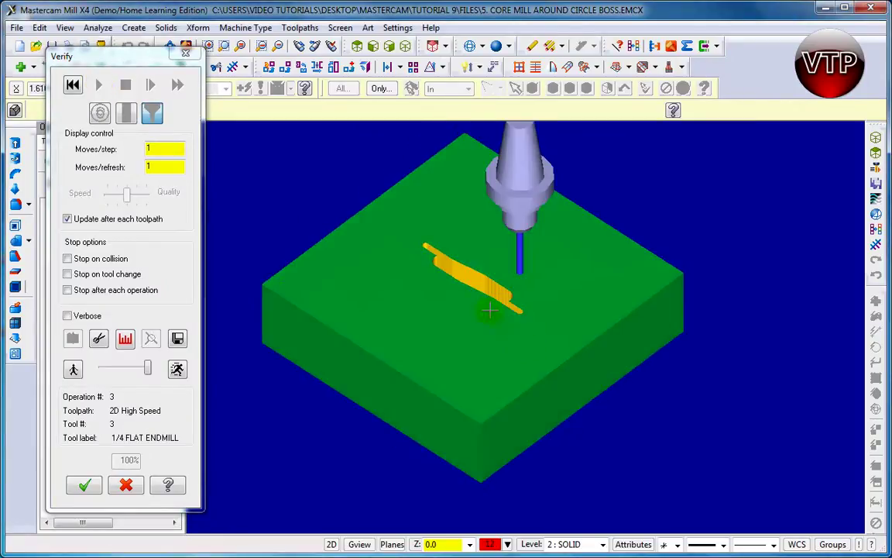
left_click(83, 485)
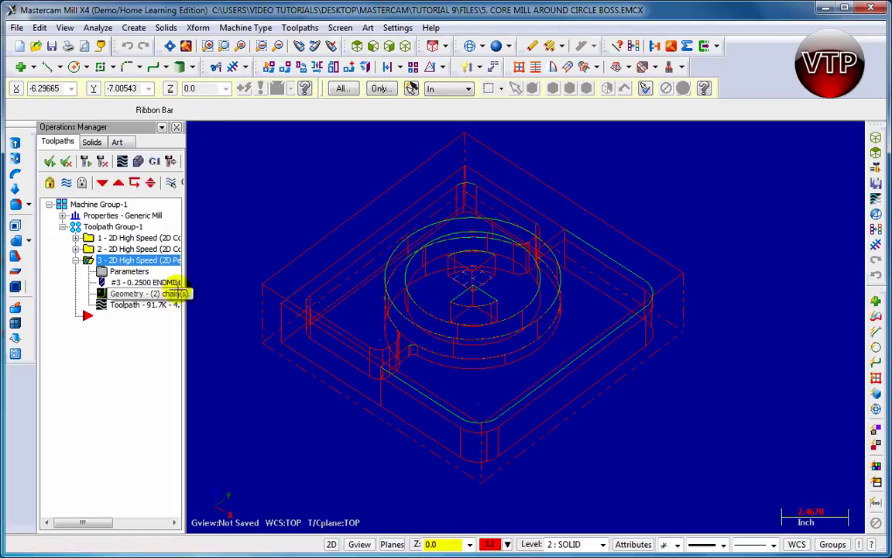
Backplot the Peel Mill toolpath in Top view, stepping the tool partway along its path
left_click(106, 160)
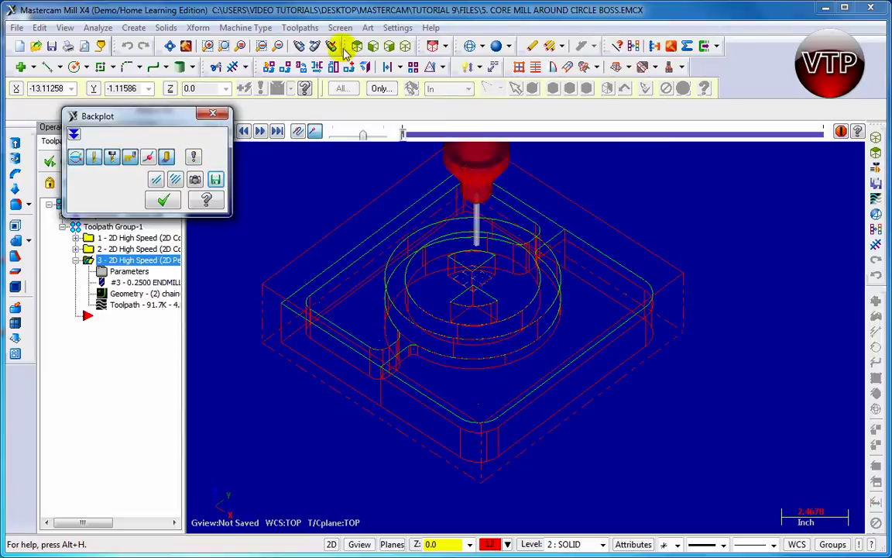
left_click(356, 45)
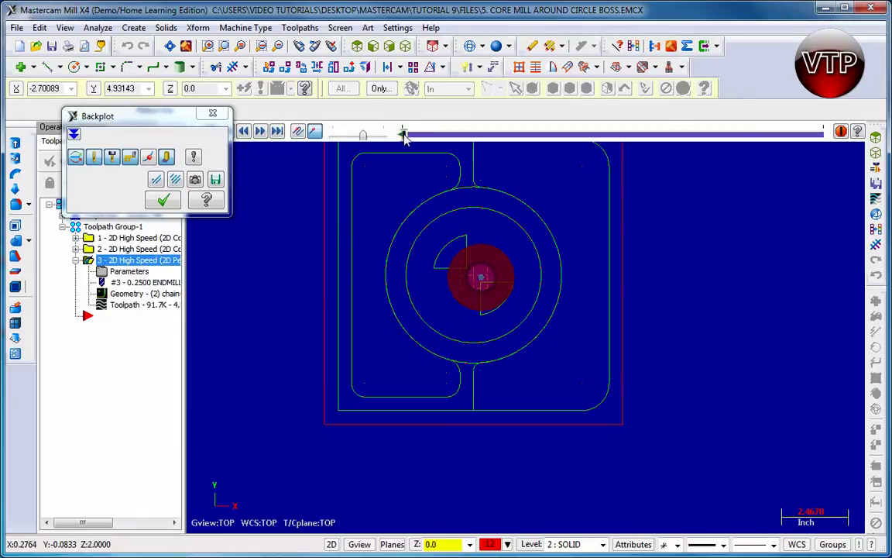
left_click_drag(403, 136, 409, 135)
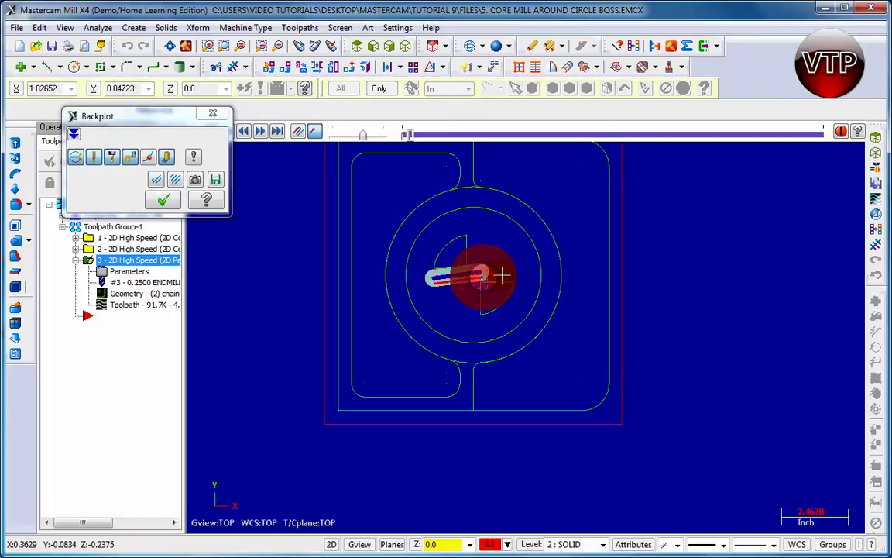
left_click(412, 270)
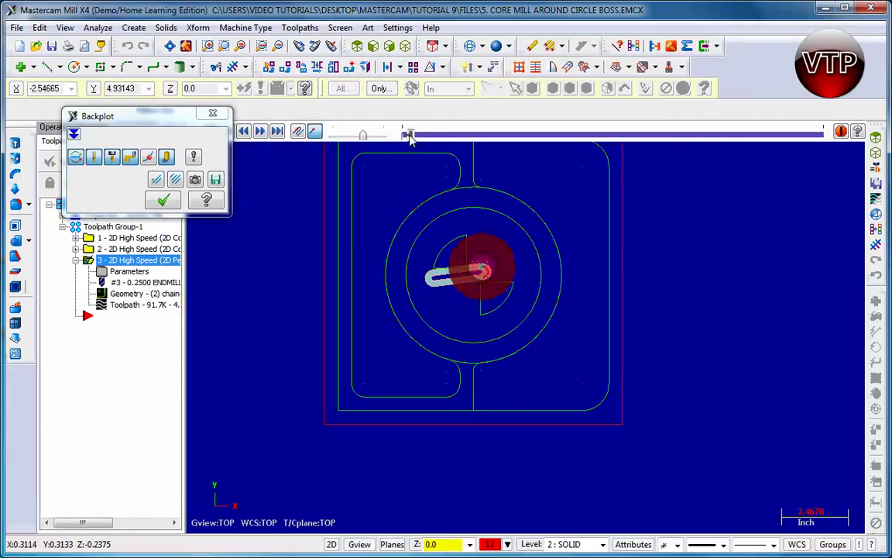
left_click_drag(410, 137, 496, 136)
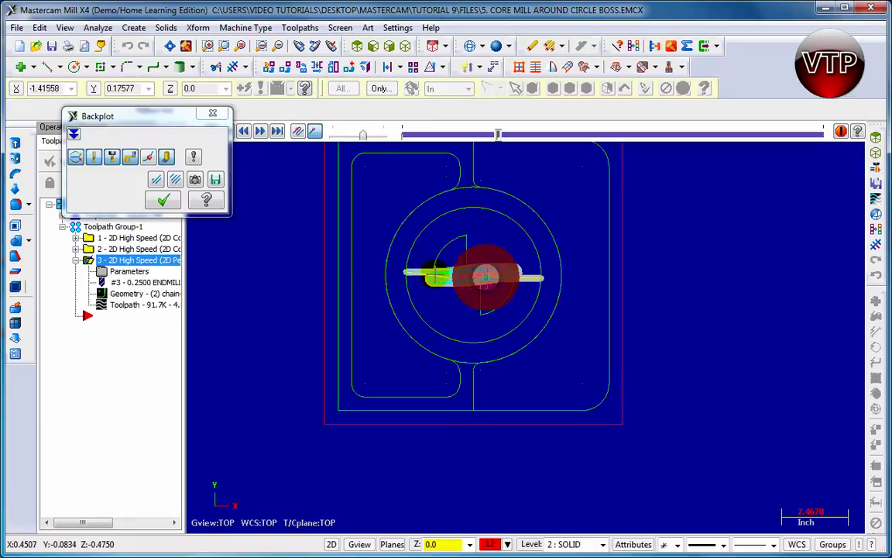
left_click(163, 200)
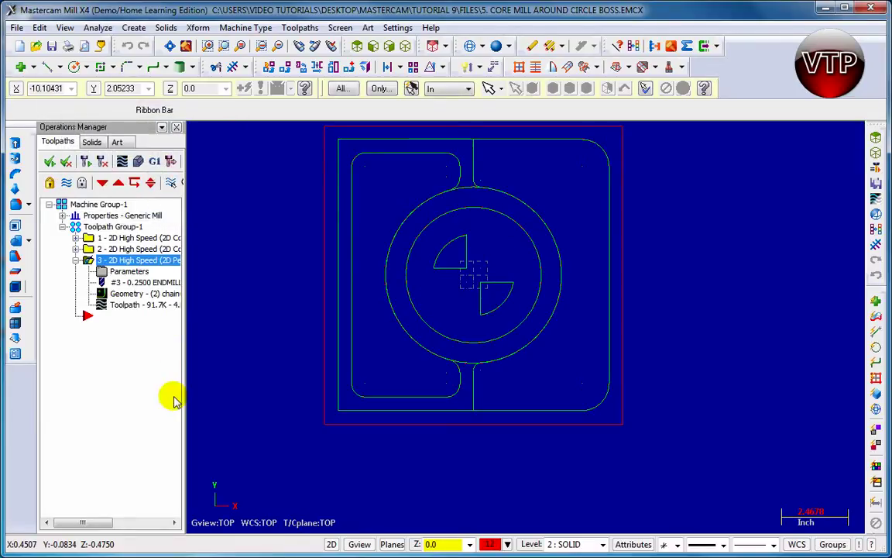